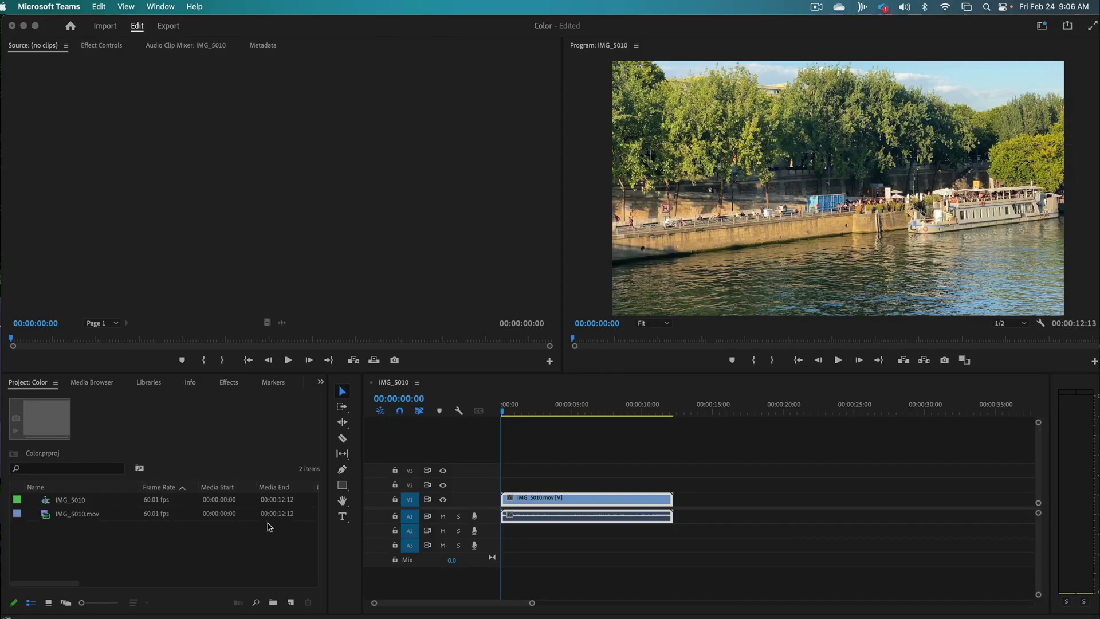
# Bring Premiere Pro to the front, then scrub and play through the IMG_5010 river clip.
pyautogui.click(505, 413)
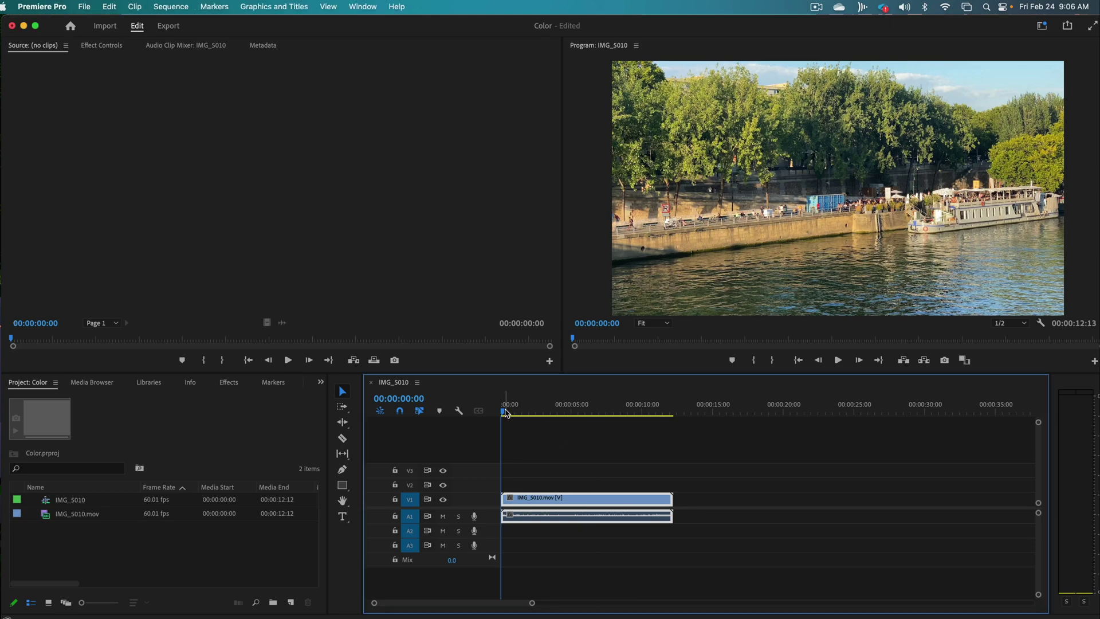
pyautogui.moveTo(510, 411); pyautogui.dragTo(635, 426)
pyautogui.press('space')
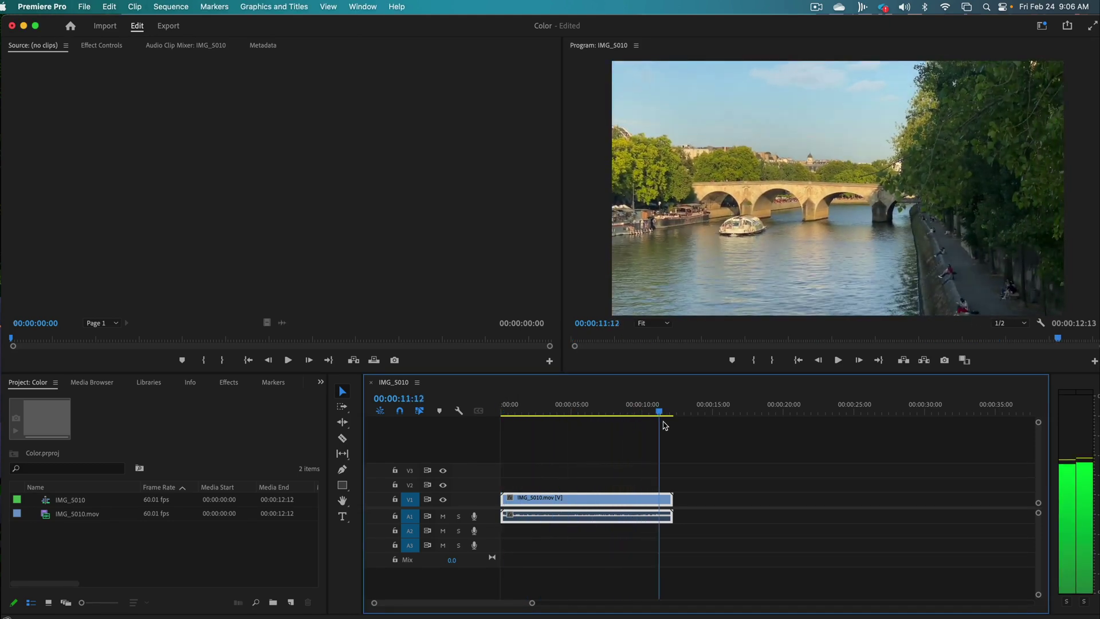
pyautogui.moveTo(646, 424); pyautogui.dragTo(482, 429)
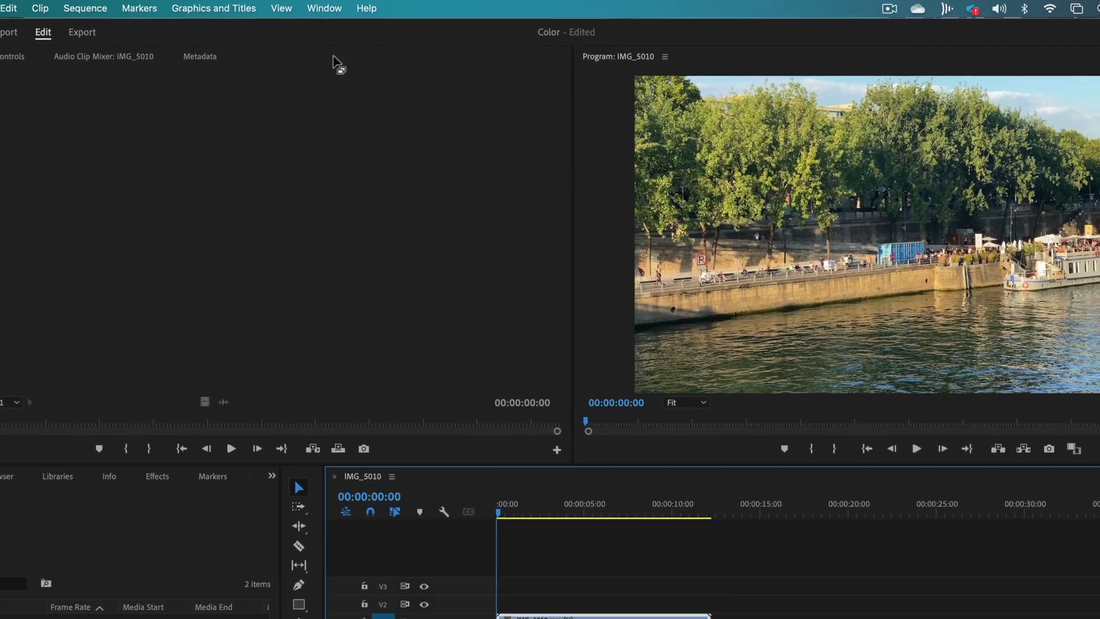
# Switch to the Color workspace to show Lumetri Scopes and the Lumetri Color panel.
pyautogui.click(319, 6)
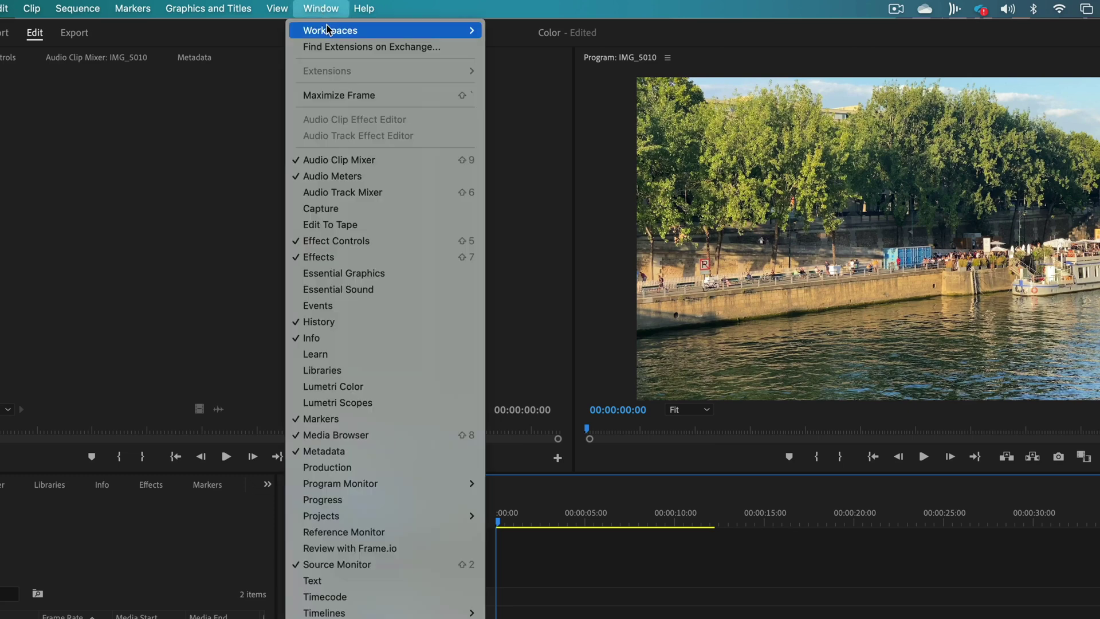
pyautogui.moveTo(330, 30)
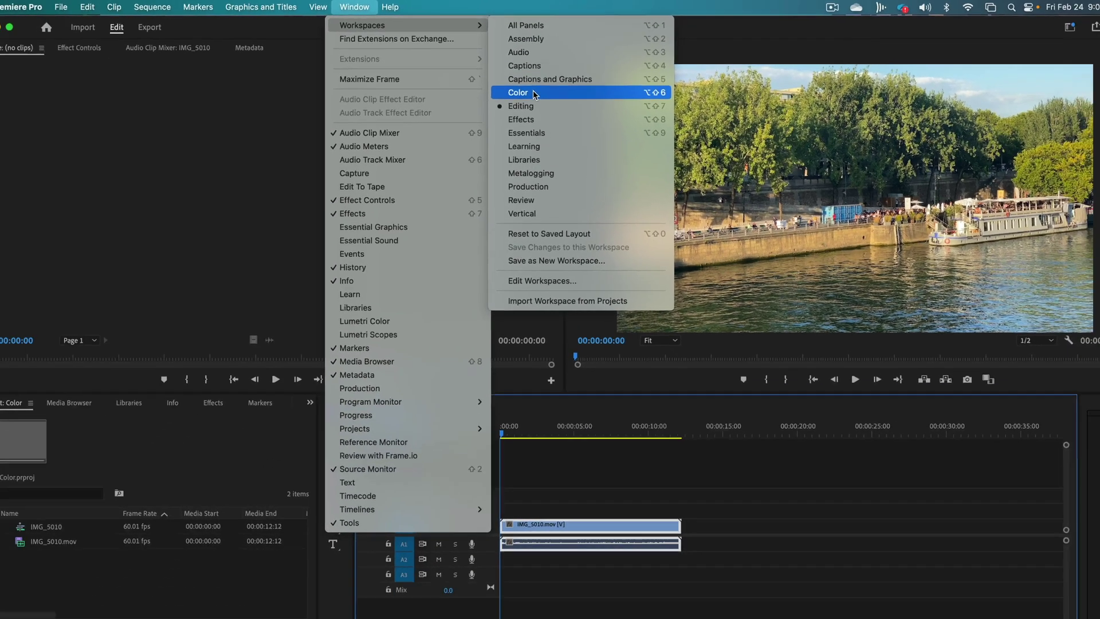
pyautogui.click(538, 111)
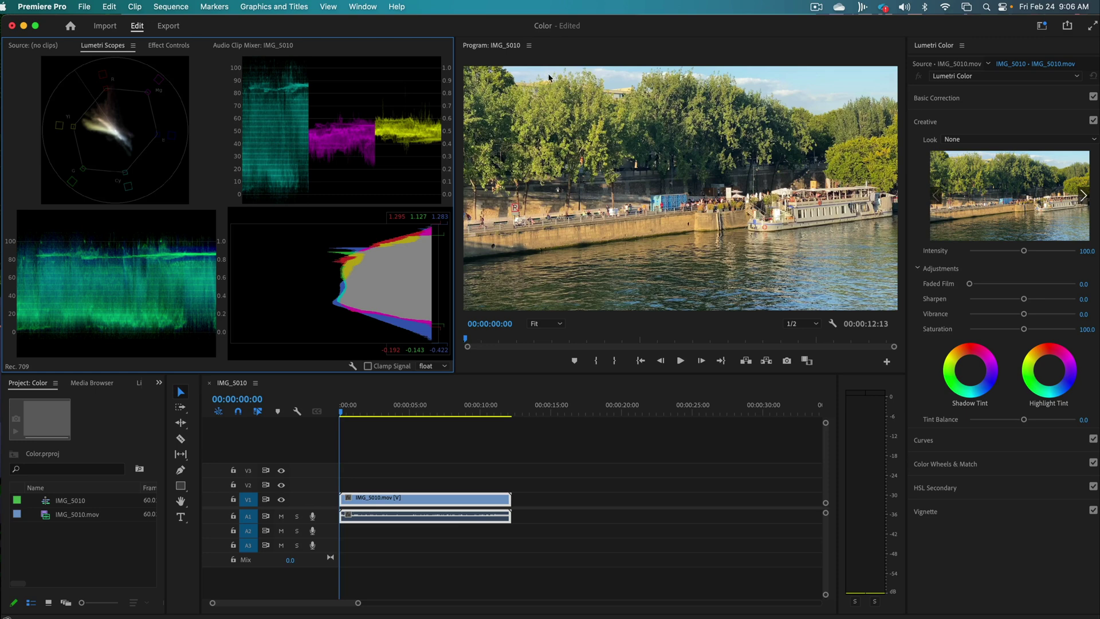
# Reset the Color workspace to its saved layout via Window > Workspaces.
pyautogui.click(371, 6)
pyautogui.moveTo(368, 26)
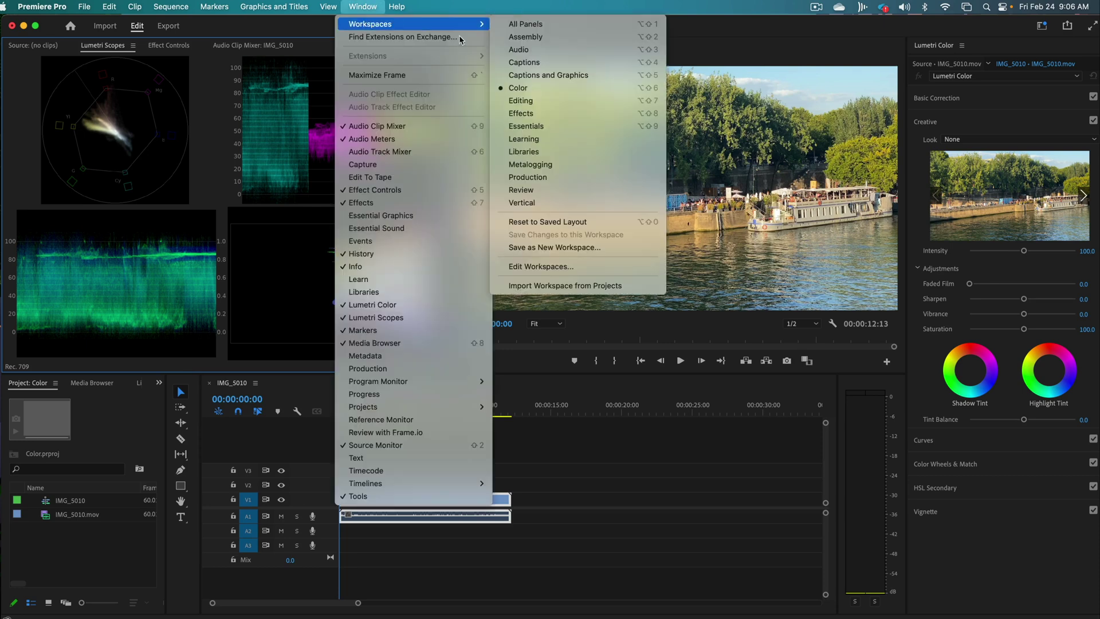
pyautogui.click(585, 223)
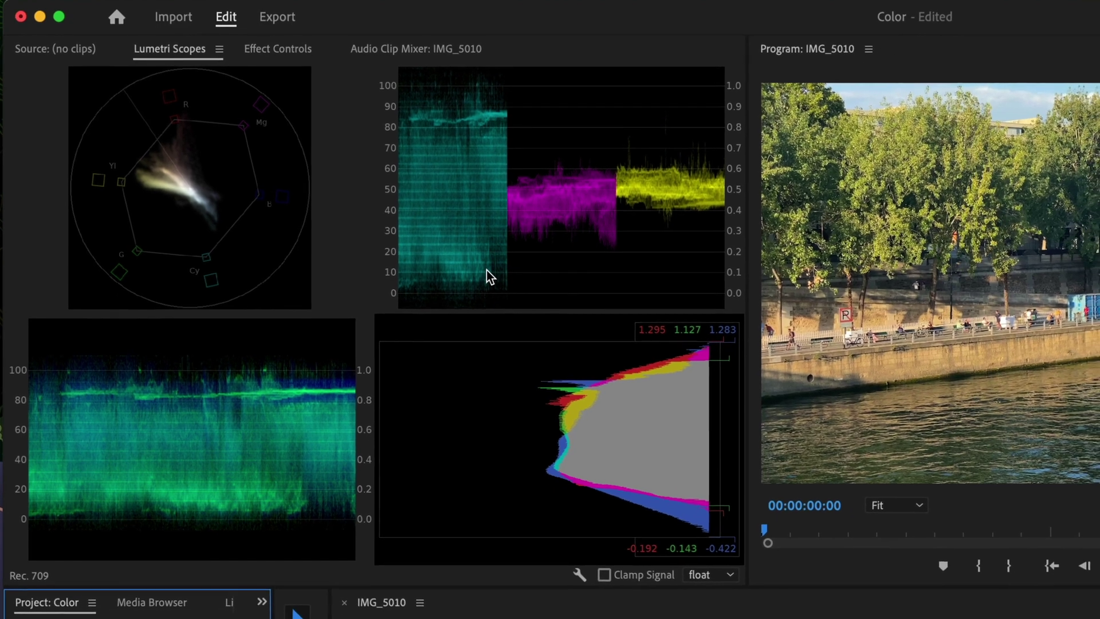
# Apply the Waveform RGB preset so Lumetri Scopes shows only the waveform.
pyautogui.rightClick(503, 283)
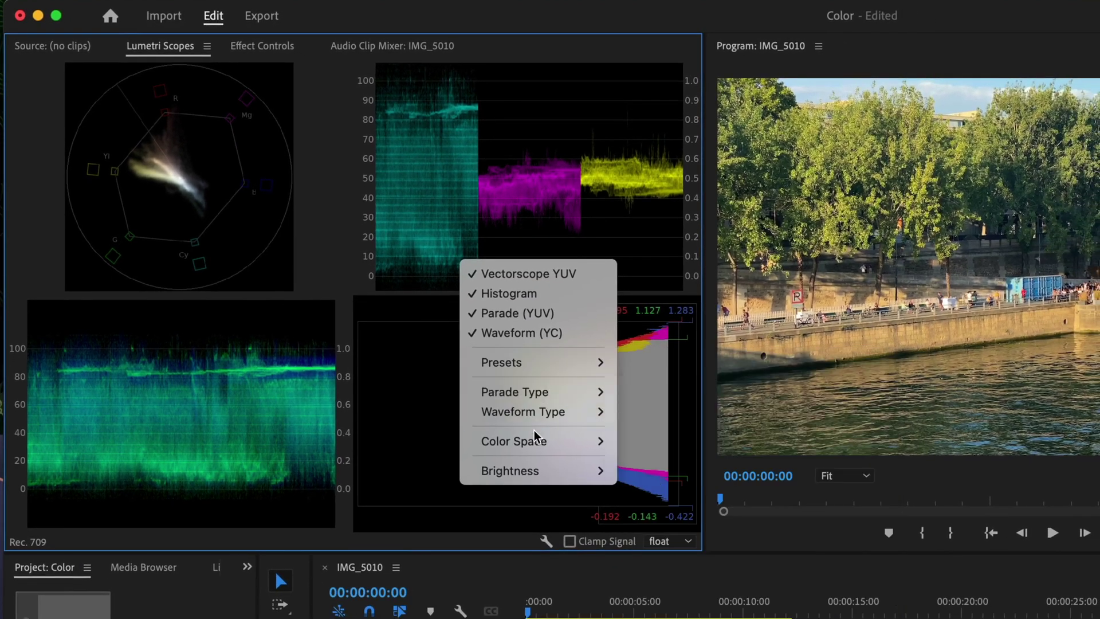
pyautogui.moveTo(530, 363)
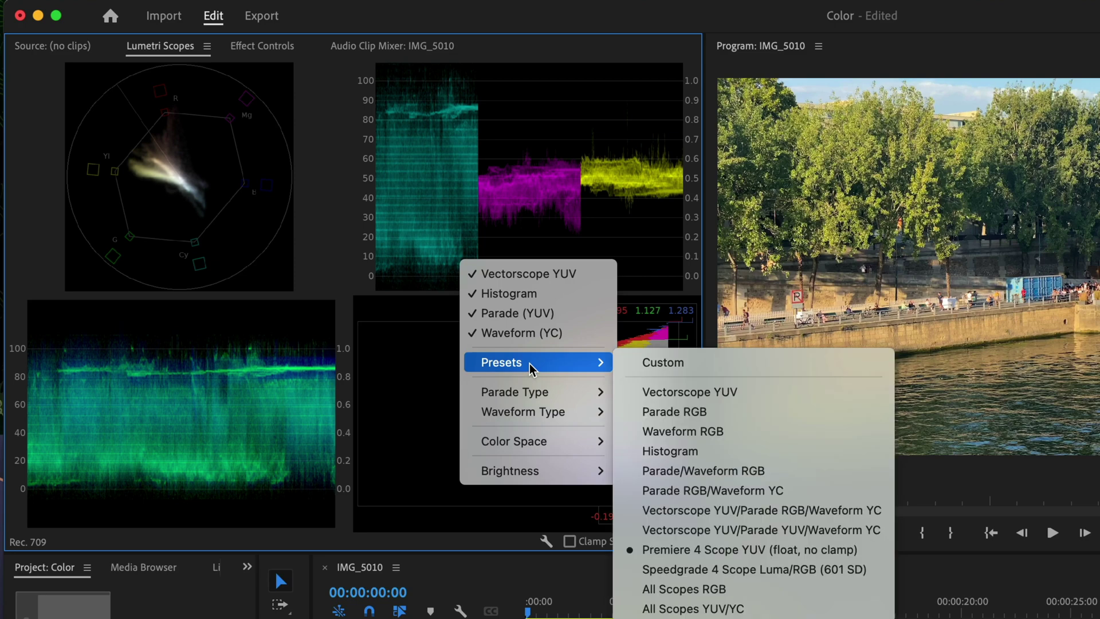
pyautogui.click(699, 432)
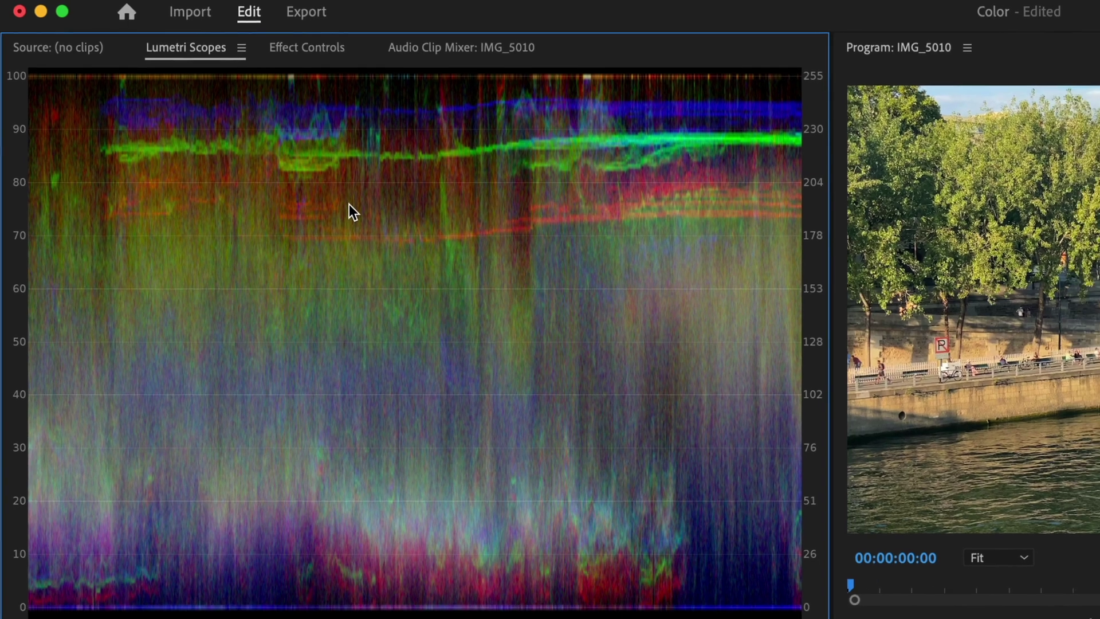
# Change the waveform type to Luma for a single greyscale waveform.
pyautogui.rightClick(360, 217)
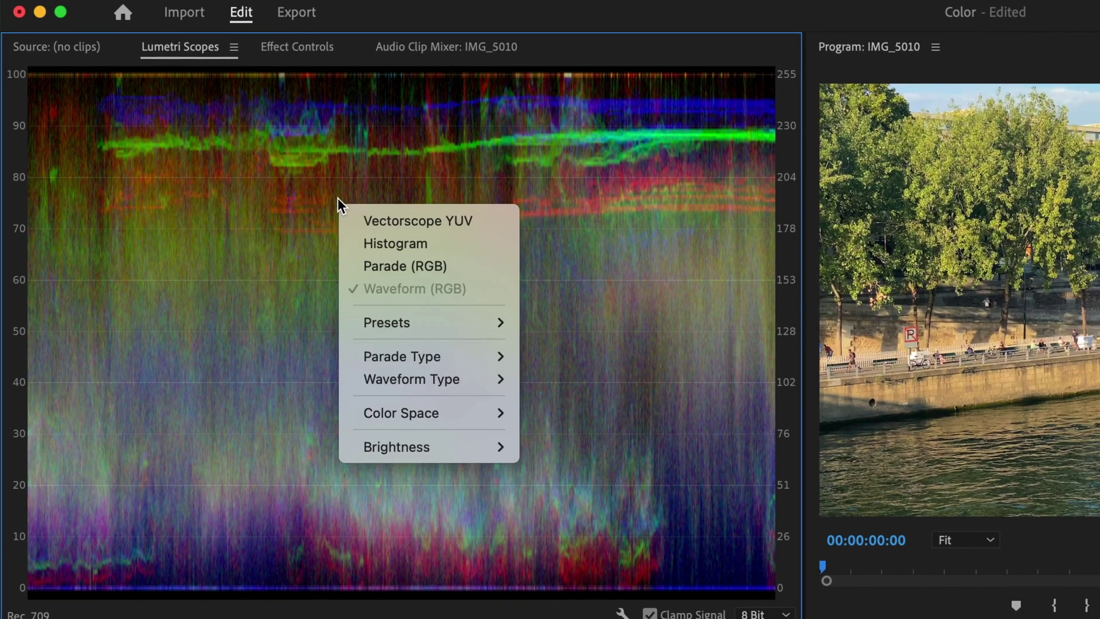
pyautogui.moveTo(421, 329)
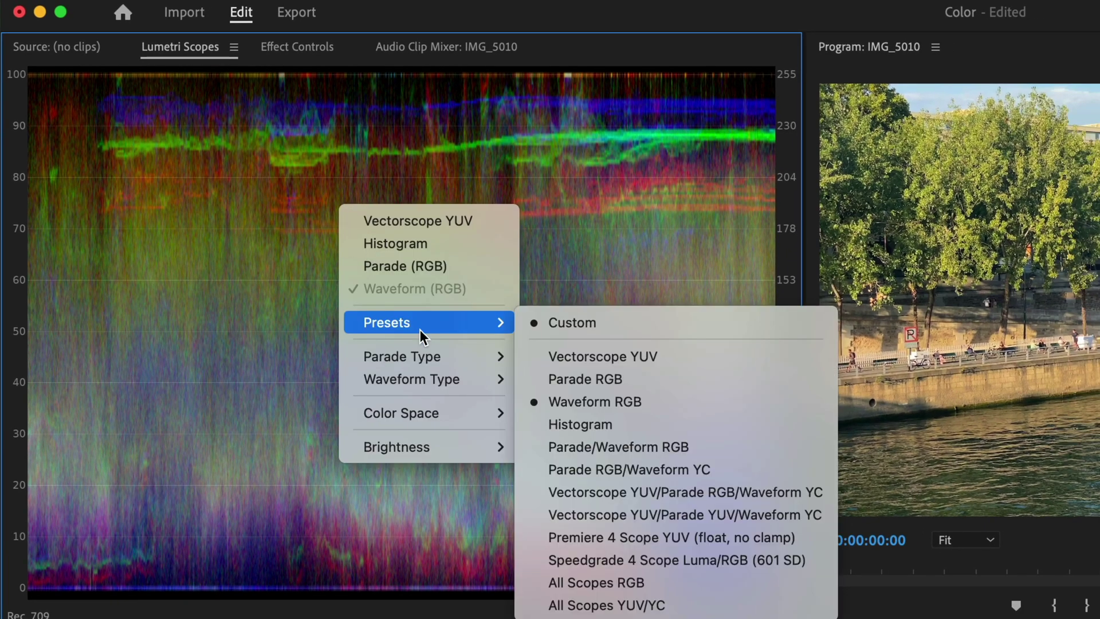
pyautogui.moveTo(414, 378)
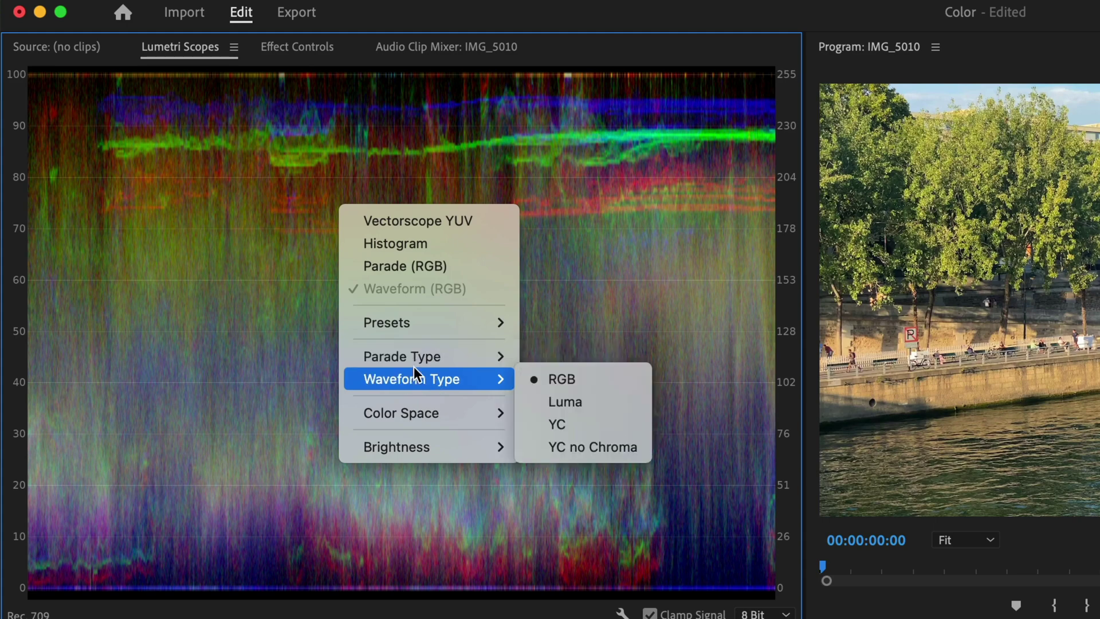
pyautogui.click(582, 402)
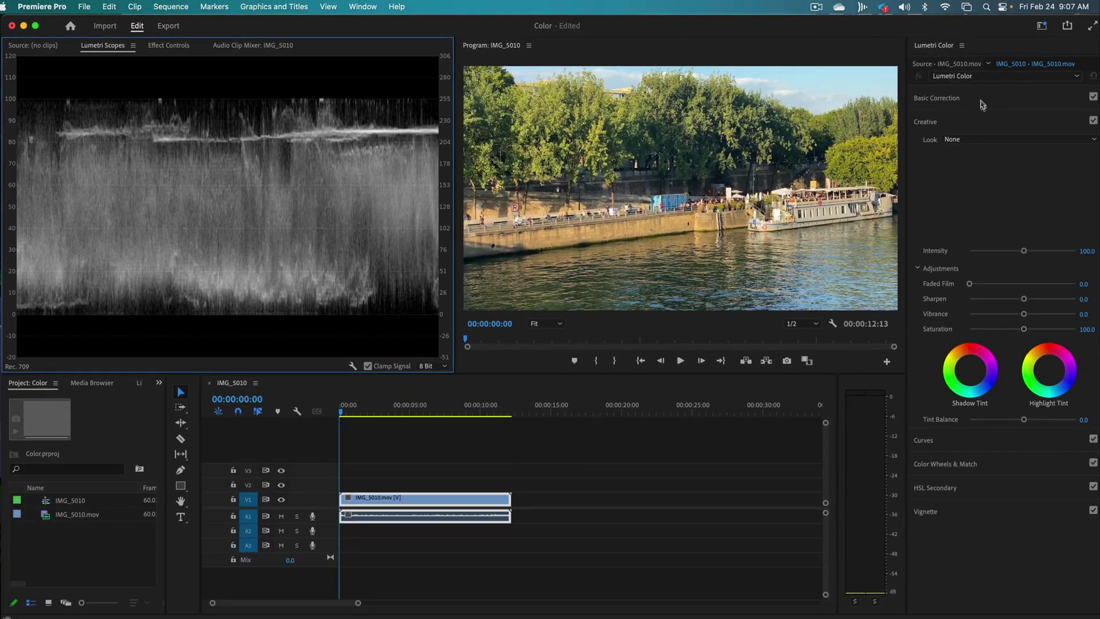
pyautogui.click(1017, 100)
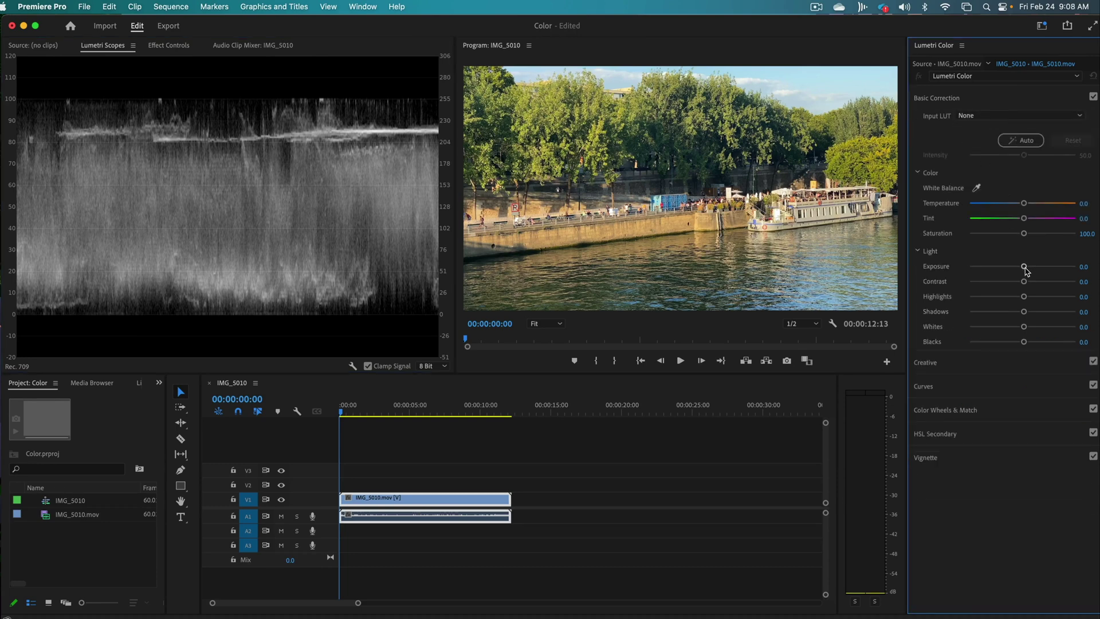
pyautogui.moveTo(1024, 268); pyautogui.dragTo(1074, 270)
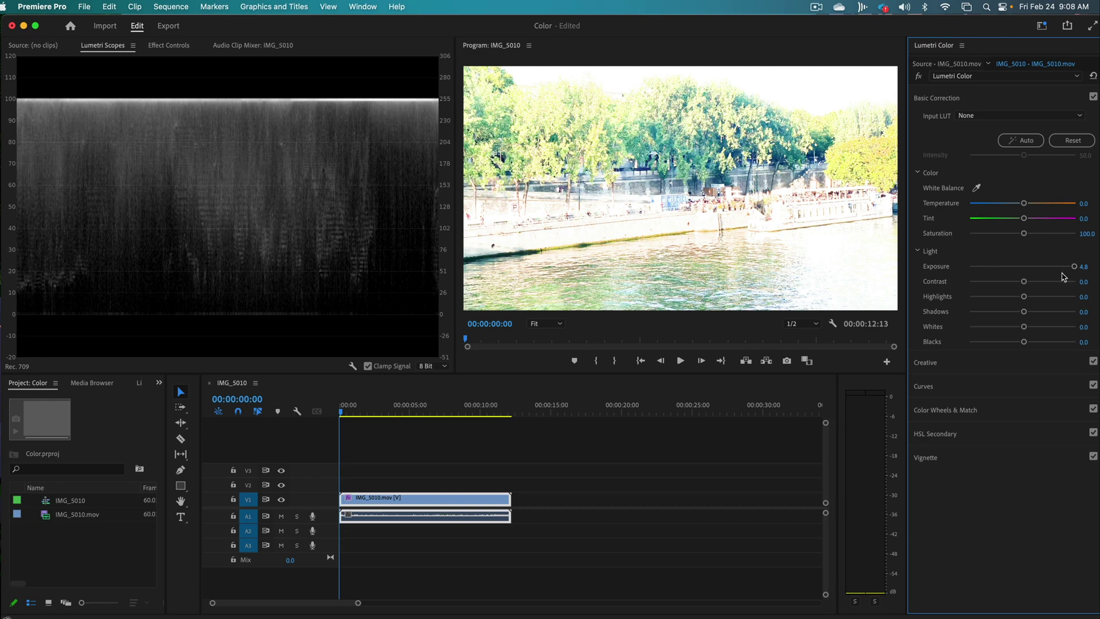
pyautogui.moveTo(1075, 269); pyautogui.dragTo(727, 255)
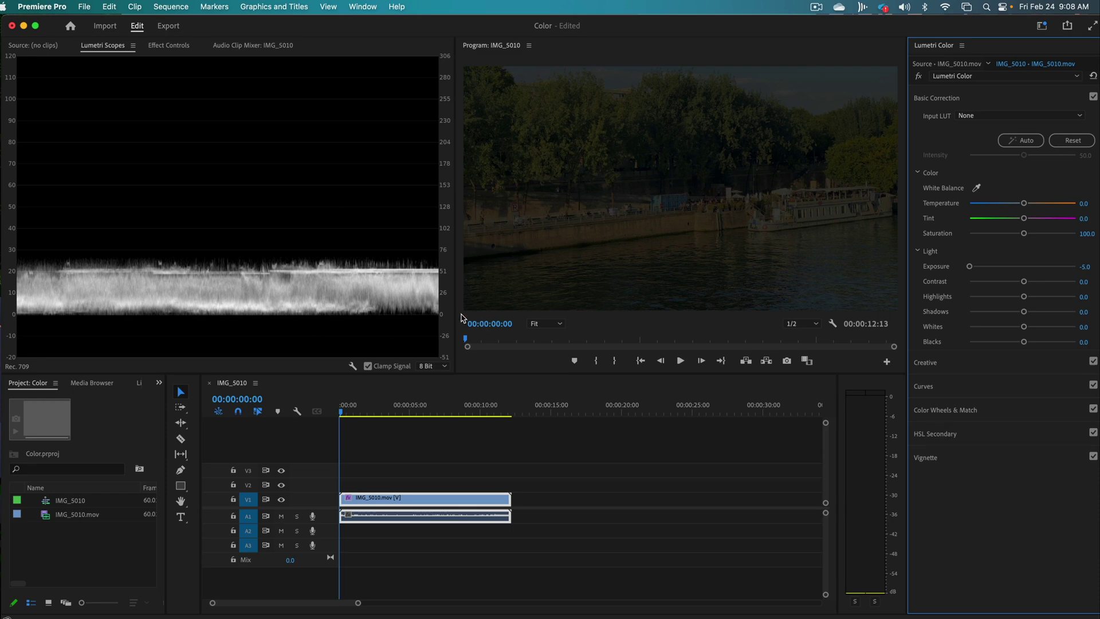
pyautogui.doubleClick(970, 267)
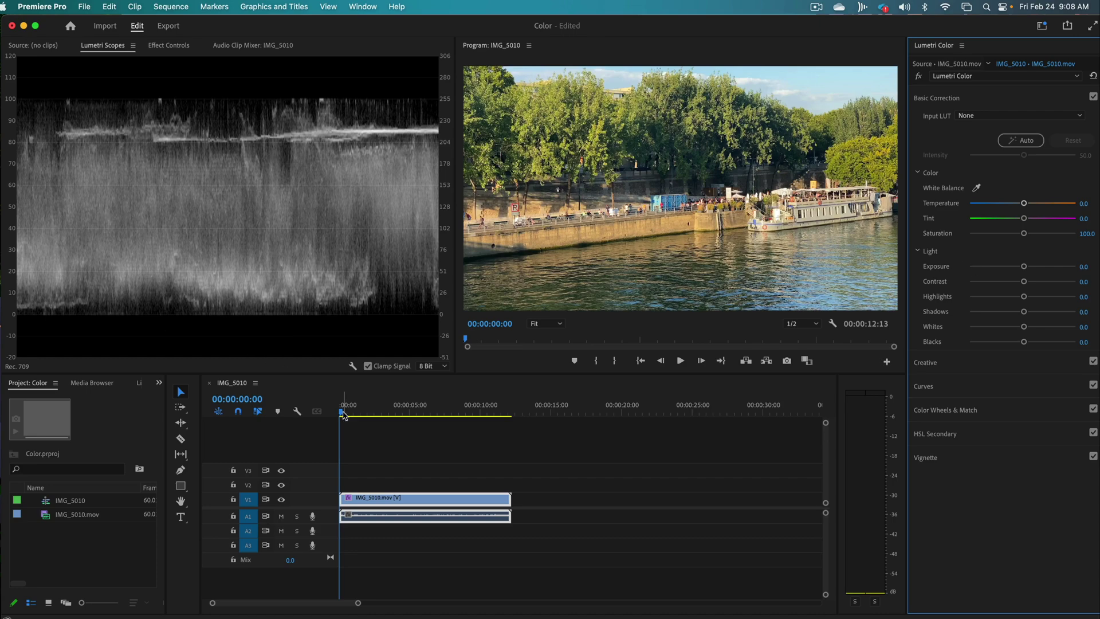
pyautogui.moveTo(343, 415); pyautogui.dragTo(491, 420)
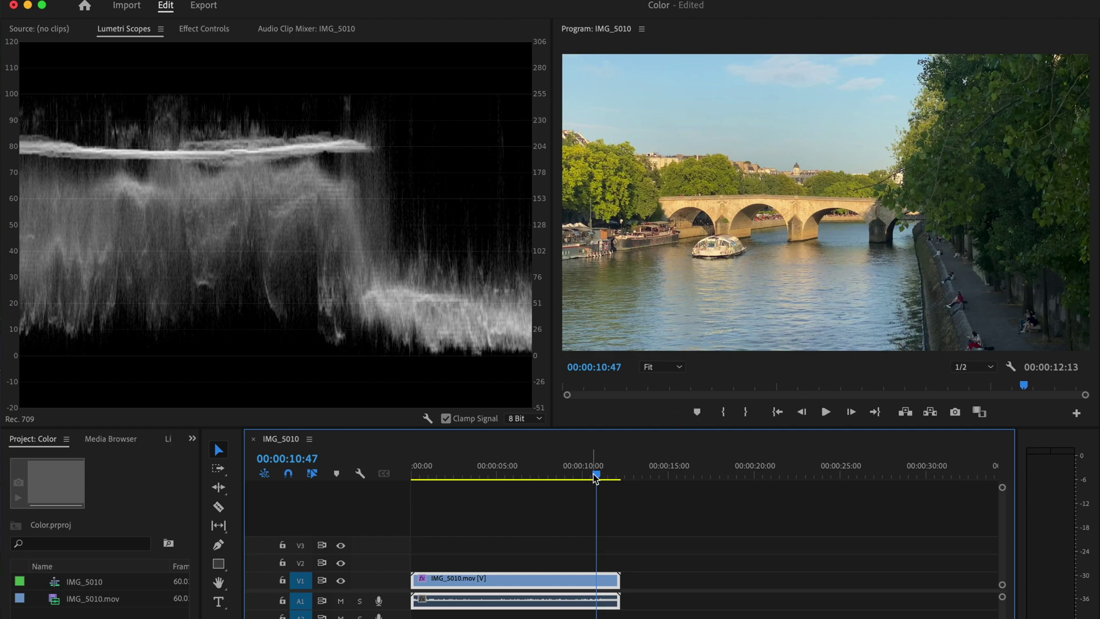
pyautogui.moveTo(594, 474); pyautogui.dragTo(412, 479)
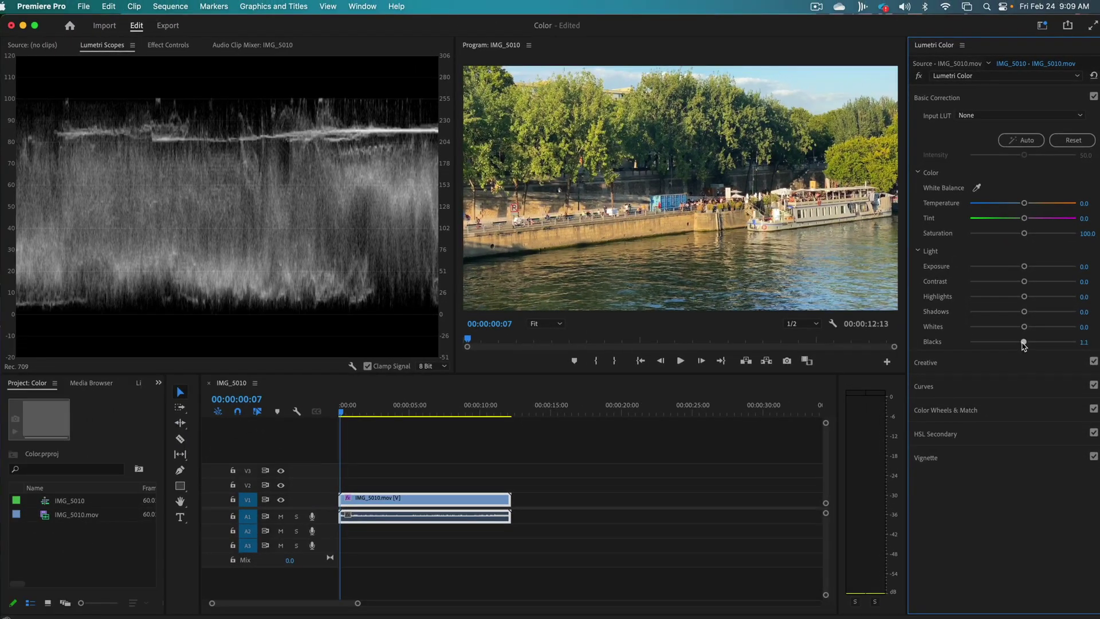
# In Basic Correction, set Blacks to about 1.1 and Shadows to -22.8.
pyautogui.moveTo(976, 506); pyautogui.dragTo(955, 510)
pyautogui.moveTo(1011, 343)
pyautogui.mouseDown()
pyautogui.moveTo(1058, 342)
pyautogui.moveTo(974, 342)
pyautogui.moveTo(1024, 332)
pyautogui.mouseUp()
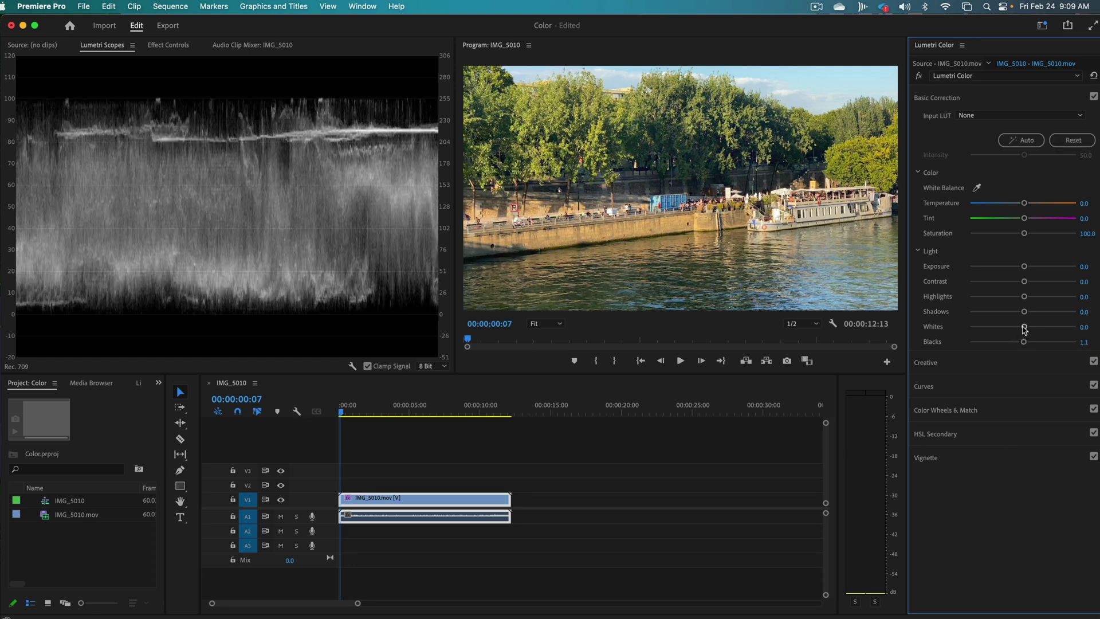
pyautogui.moveTo(1024, 311)
pyautogui.mouseDown()
pyautogui.moveTo(988, 314)
pyautogui.moveTo(1011, 314)
pyautogui.mouseUp()
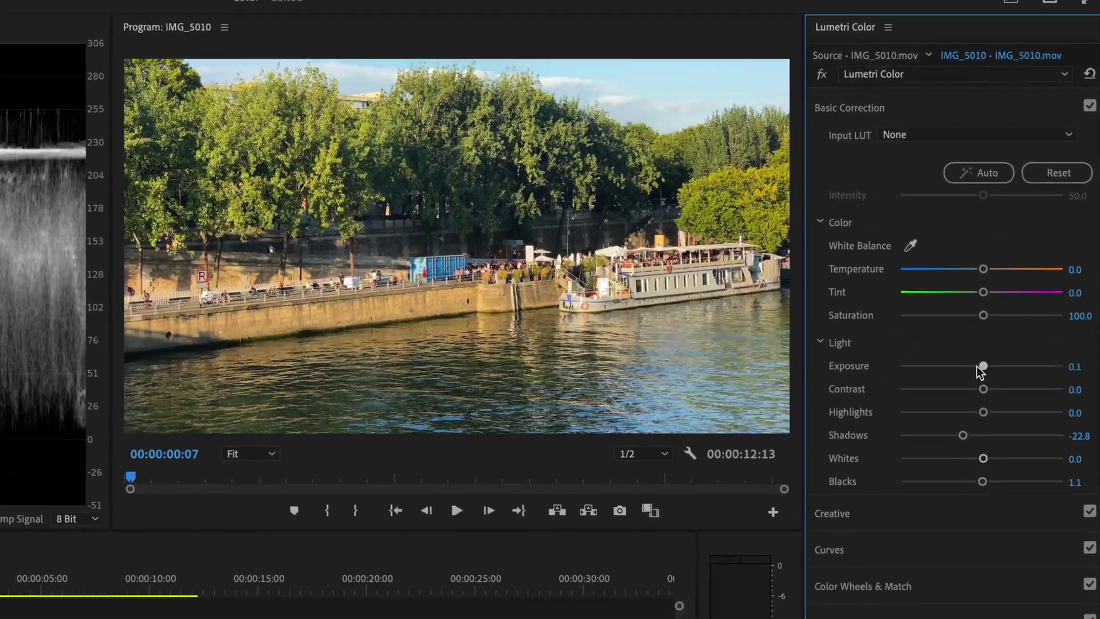
# Test Exposure by lowering it, then return it near zero and slightly up.
pyautogui.moveTo(967, 411); pyautogui.dragTo(942, 410)
pyautogui.moveTo(969, 351)
pyautogui.mouseDown()
pyautogui.moveTo(1011, 351)
pyautogui.moveTo(961, 351)
pyautogui.moveTo(988, 351)
pyautogui.mouseUp()
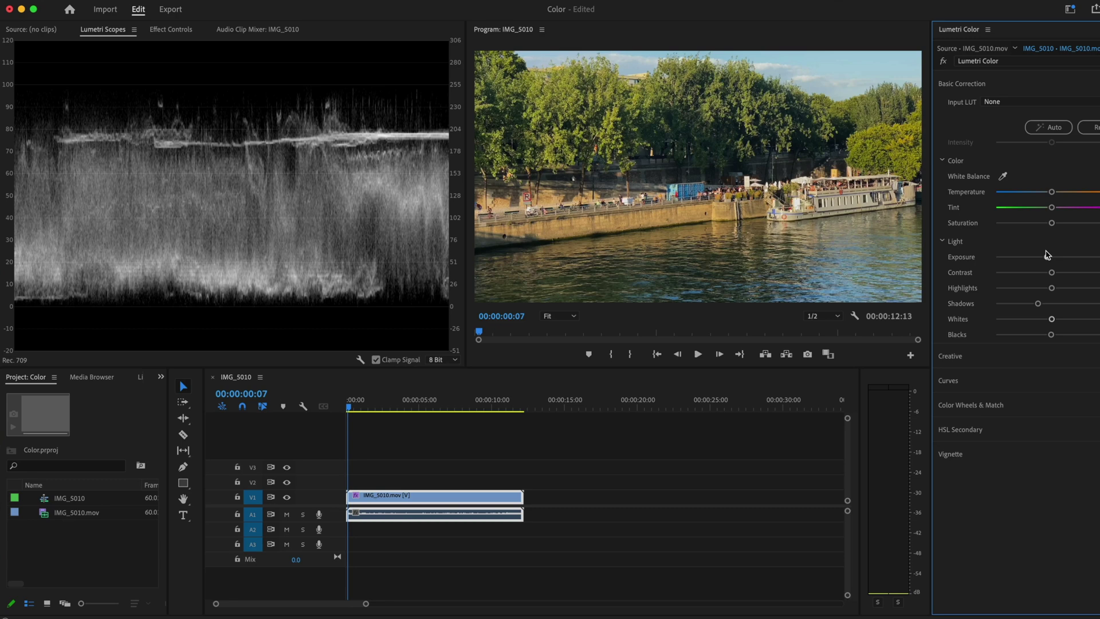
pyautogui.moveTo(1045, 257); pyautogui.dragTo(1052, 256)
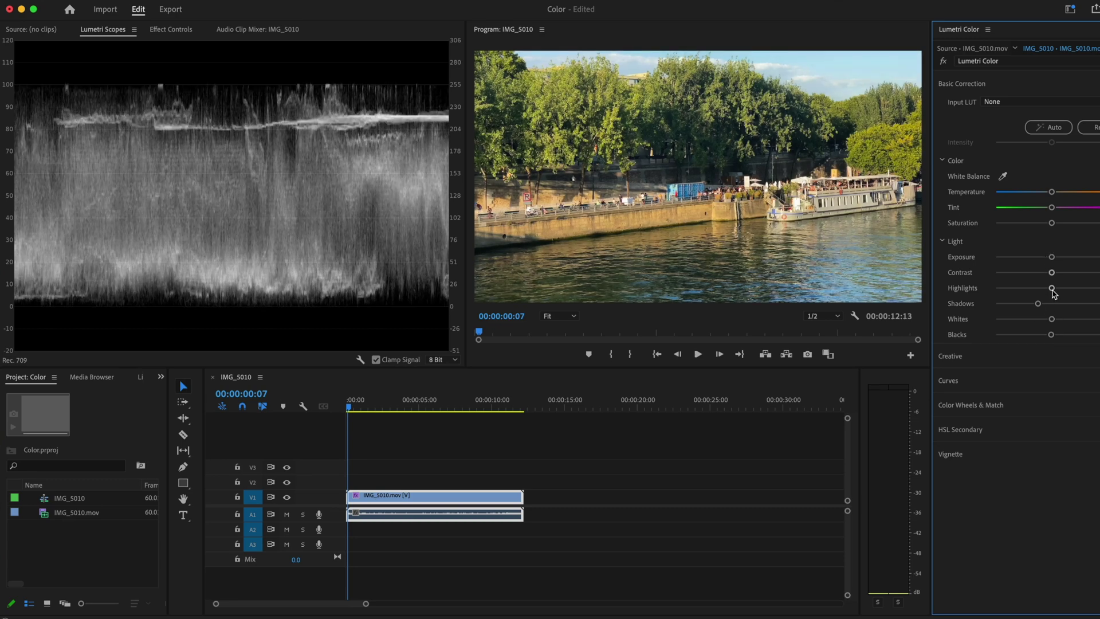
# Try lower Highlights and Whites, reset both to default, then nudge Exposure slightly down.
pyautogui.moveTo(1052, 288); pyautogui.dragTo(1000, 288)
pyautogui.doubleClick(1023, 287)
pyautogui.moveTo(1052, 322); pyautogui.dragTo(1032, 323)
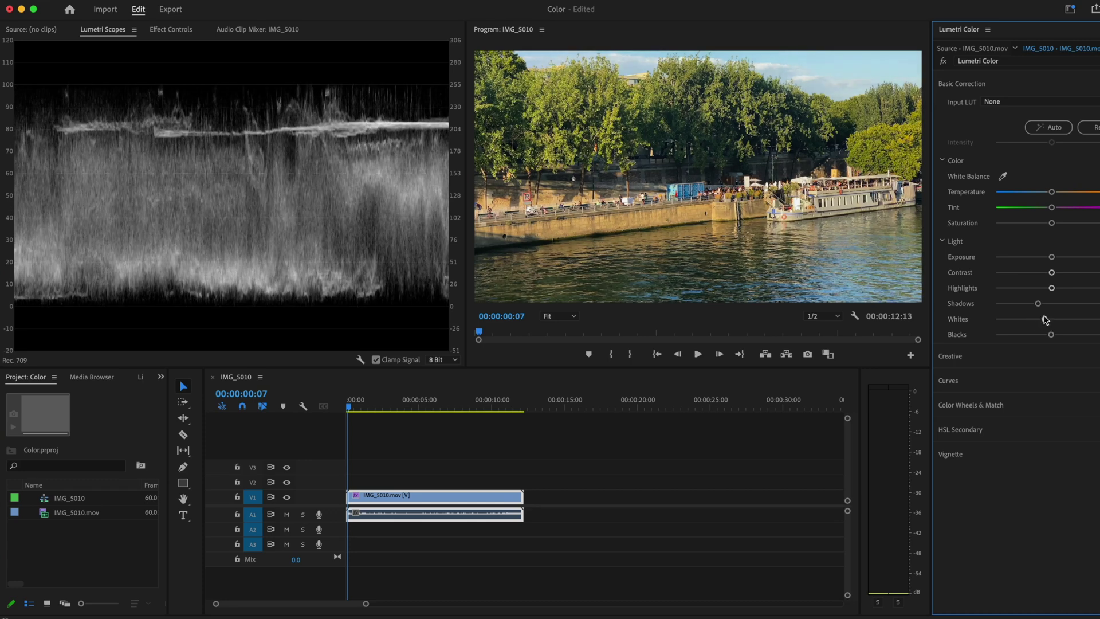
pyautogui.moveTo(1032, 321); pyautogui.dragTo(1030, 320)
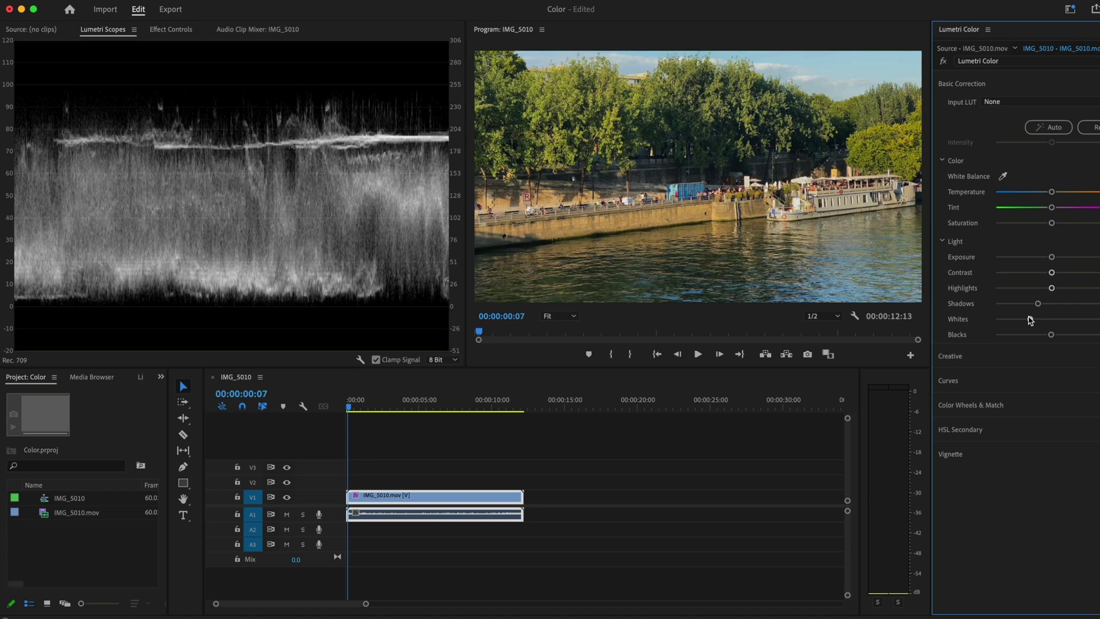
pyautogui.doubleClick(1031, 319)
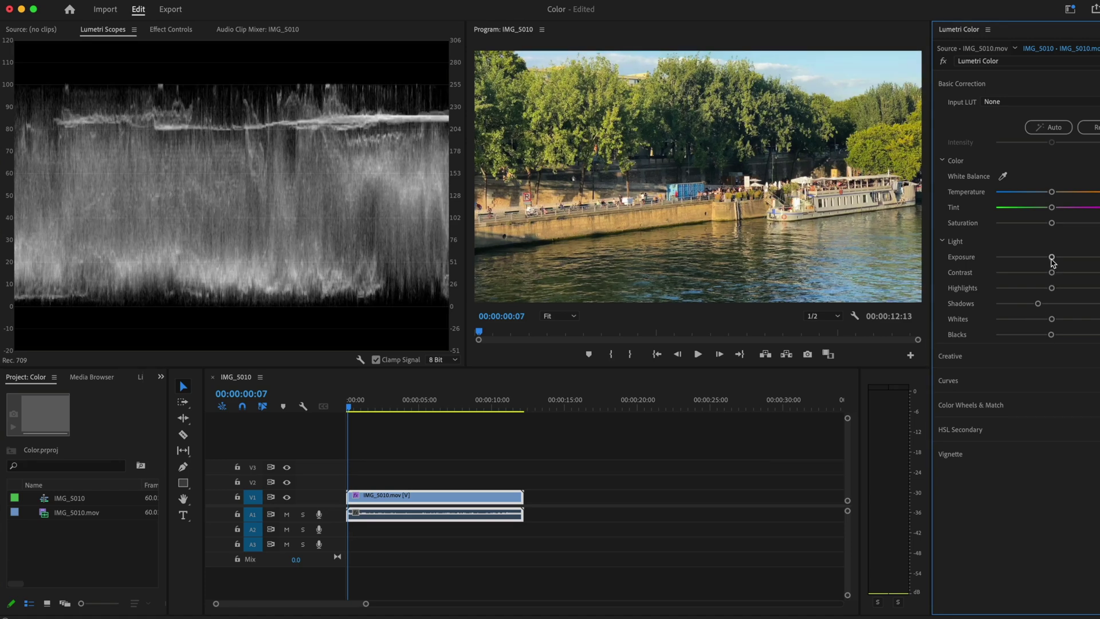
pyautogui.moveTo(1052, 260); pyautogui.dragTo(1048, 261)
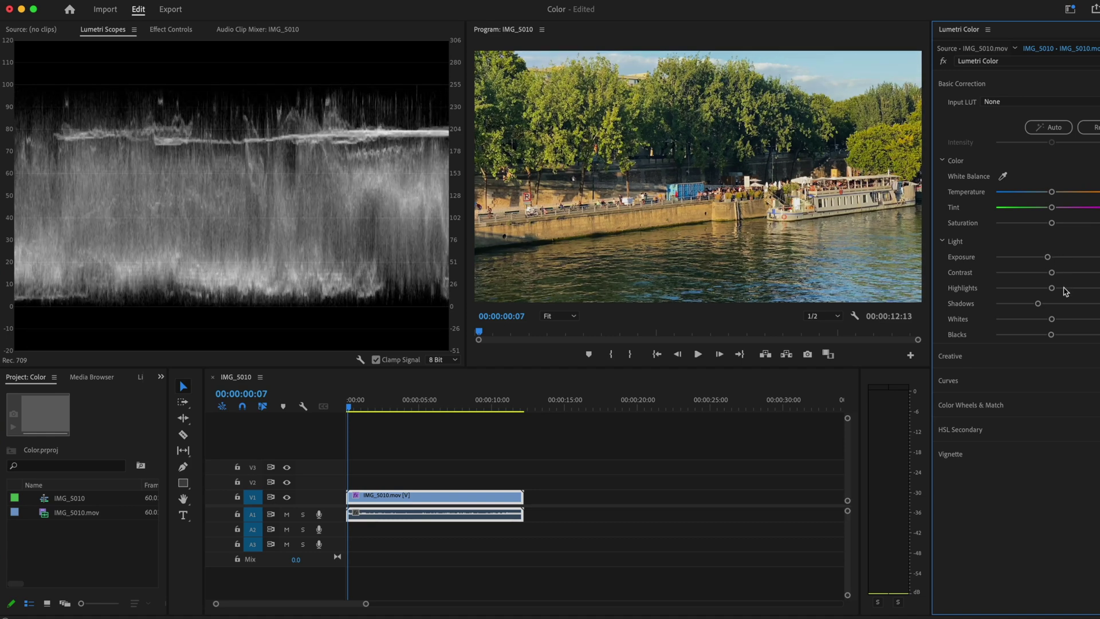
# Raise Highlights slightly and cool the Temperature, then start playback of the graded clip.
pyautogui.moveTo(1052, 290); pyautogui.dragTo(1061, 289)
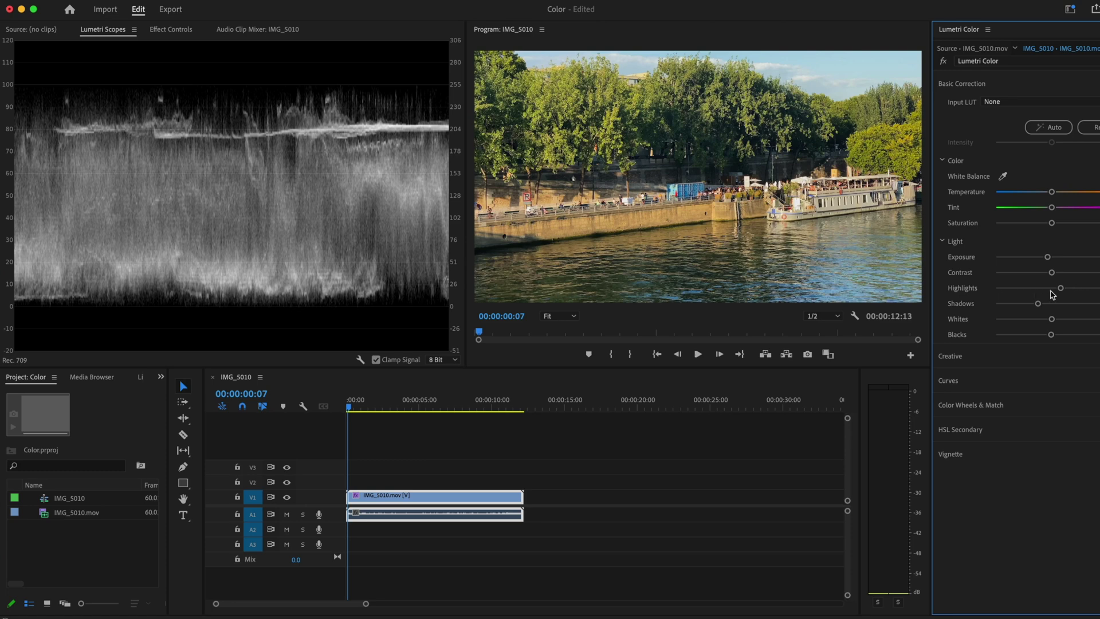
pyautogui.moveTo(1060, 289); pyautogui.dragTo(1061, 291)
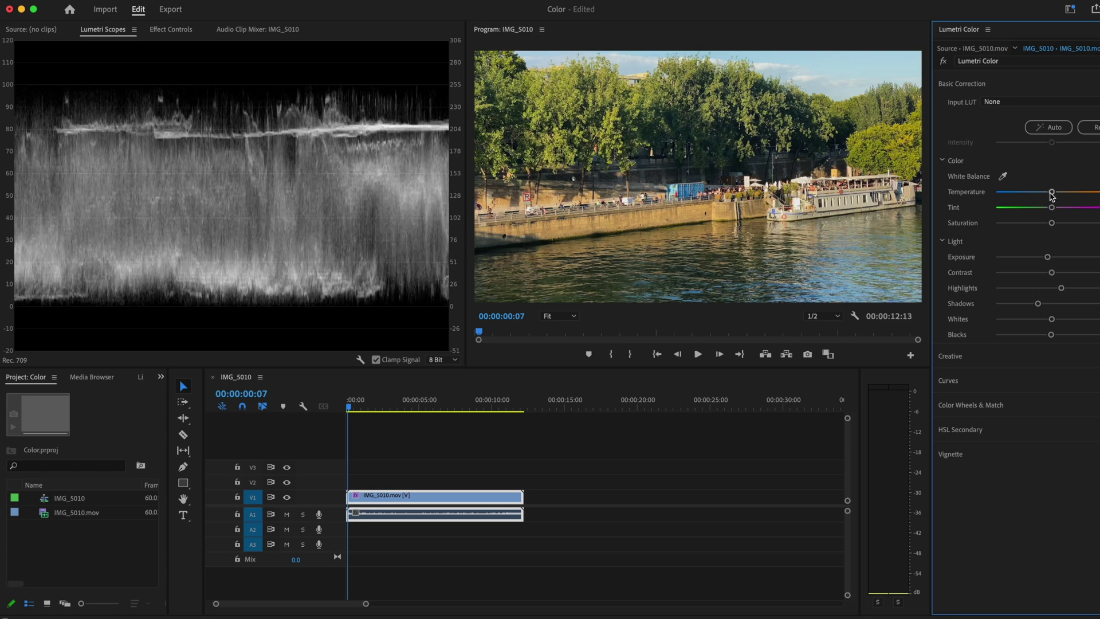
pyautogui.moveTo(1052, 197); pyautogui.dragTo(1040, 199)
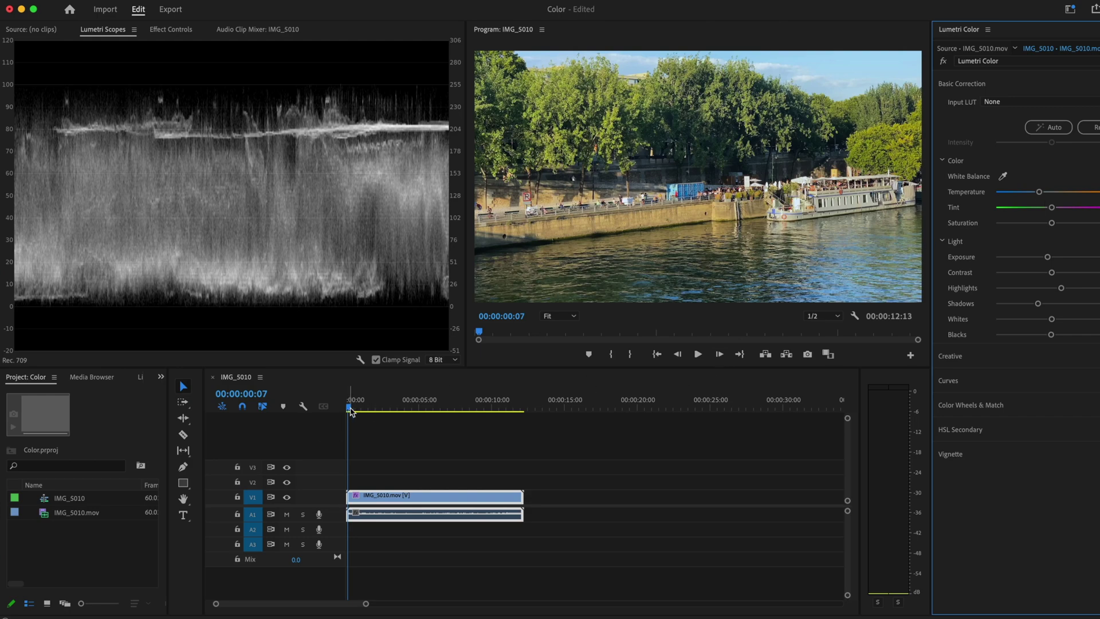
pyautogui.click(350, 411)
pyautogui.press('space')
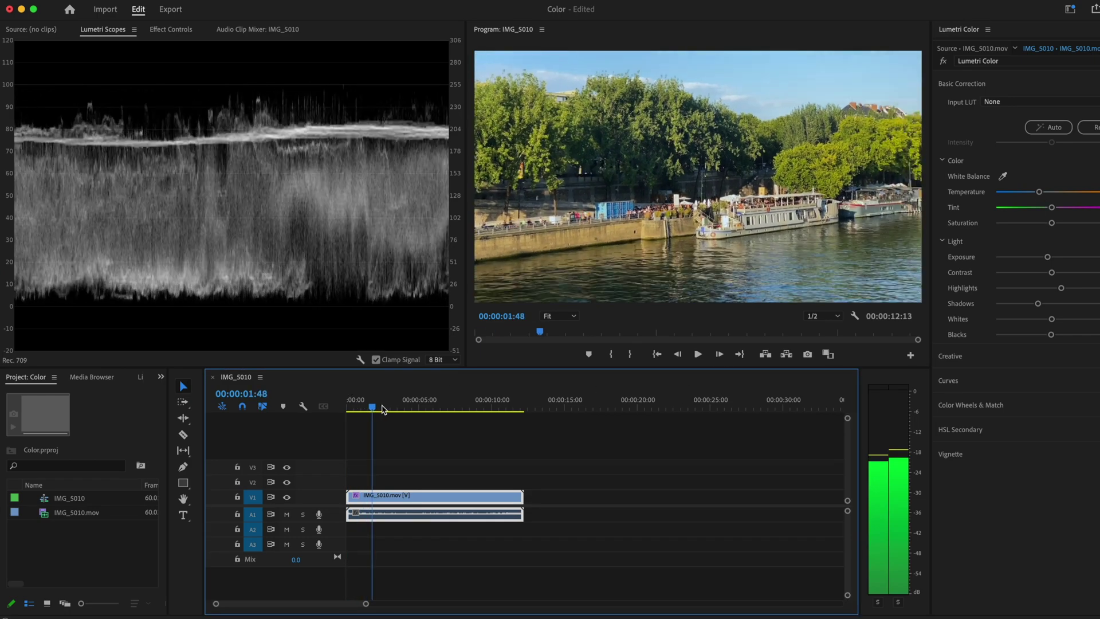
# Scrub to the bridge shot and back to about 5 seconds, then stop playback.
pyautogui.moveTo(382, 408); pyautogui.dragTo(434, 407)
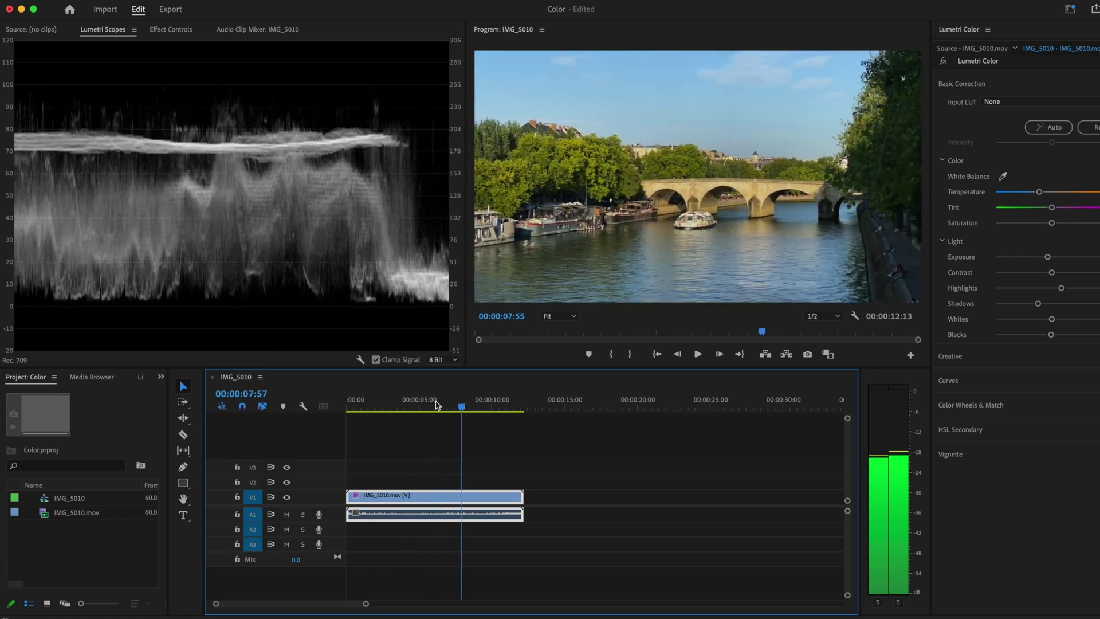
pyautogui.click(422, 406)
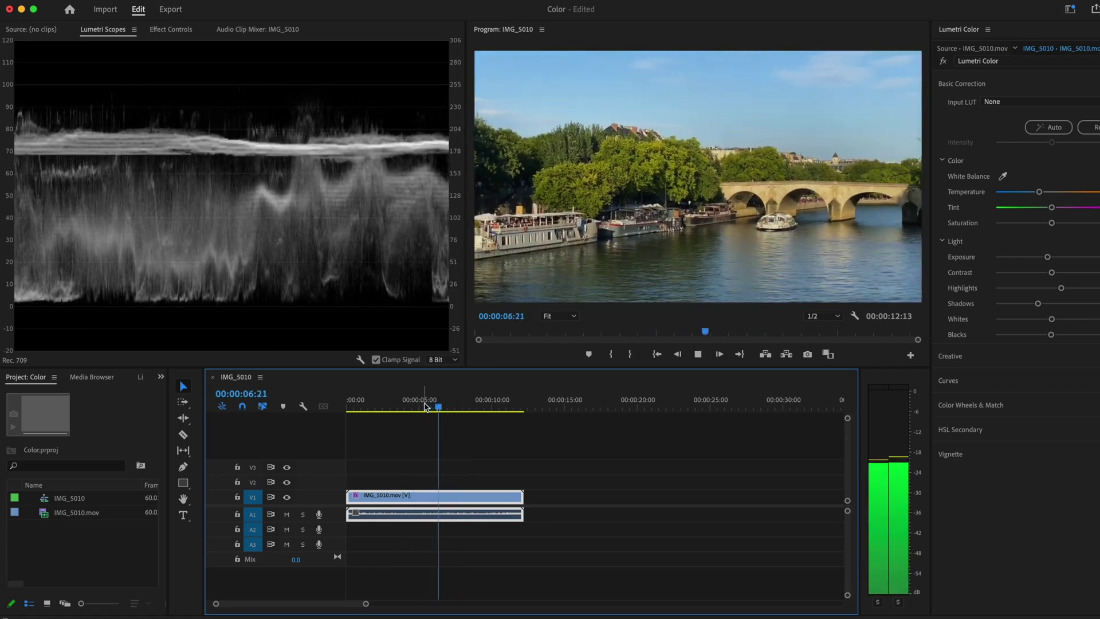
pyautogui.press('space')
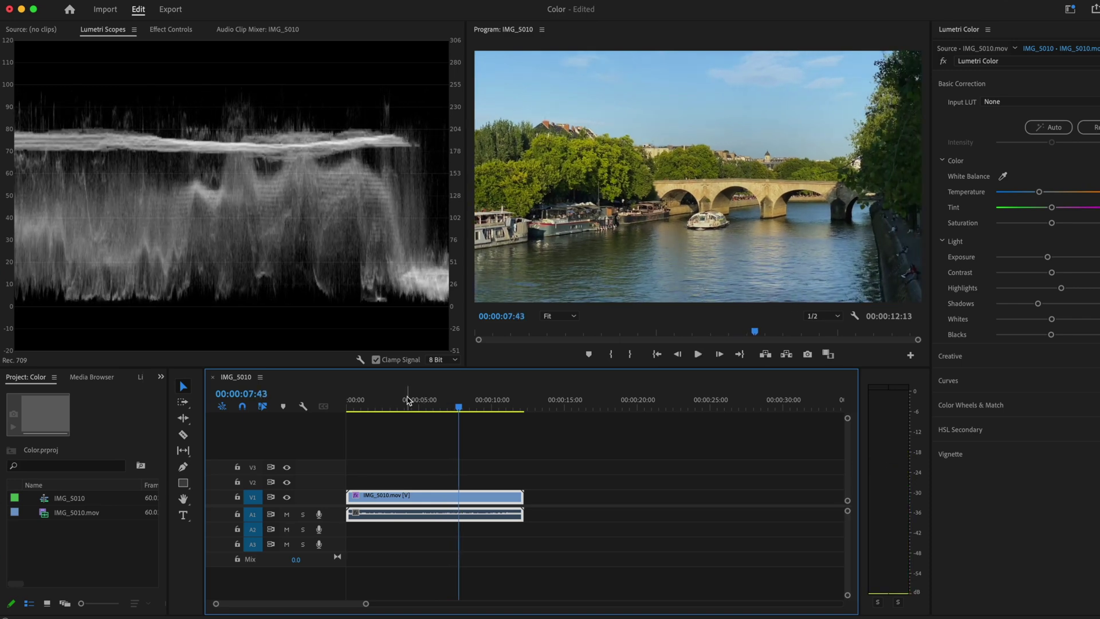